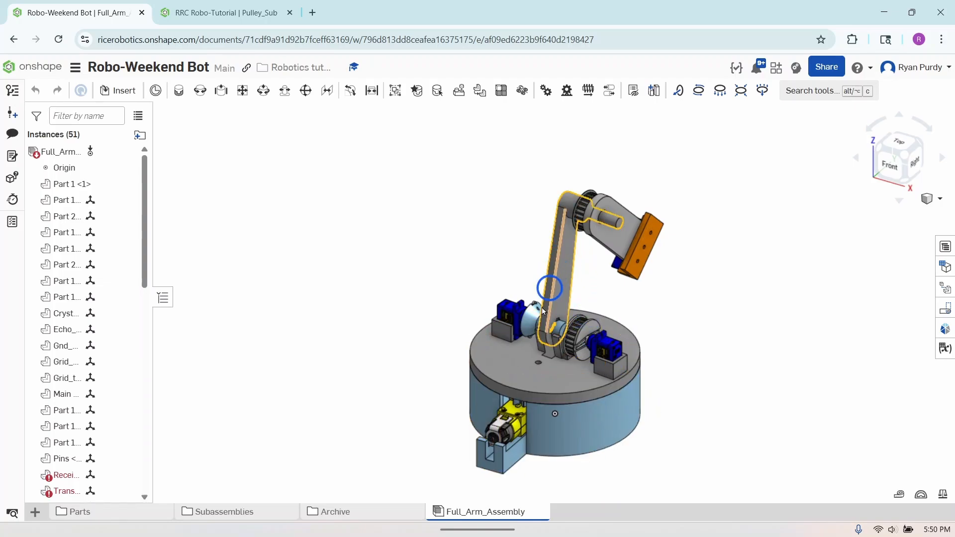
Switch to the RRC Robo-Tutorial document and create a new assembly in it
mouse_move(525, 325)
right_mouse_down()
mouse_move(591, 335)
mouse_move(528, 326)
right_mouse_up()
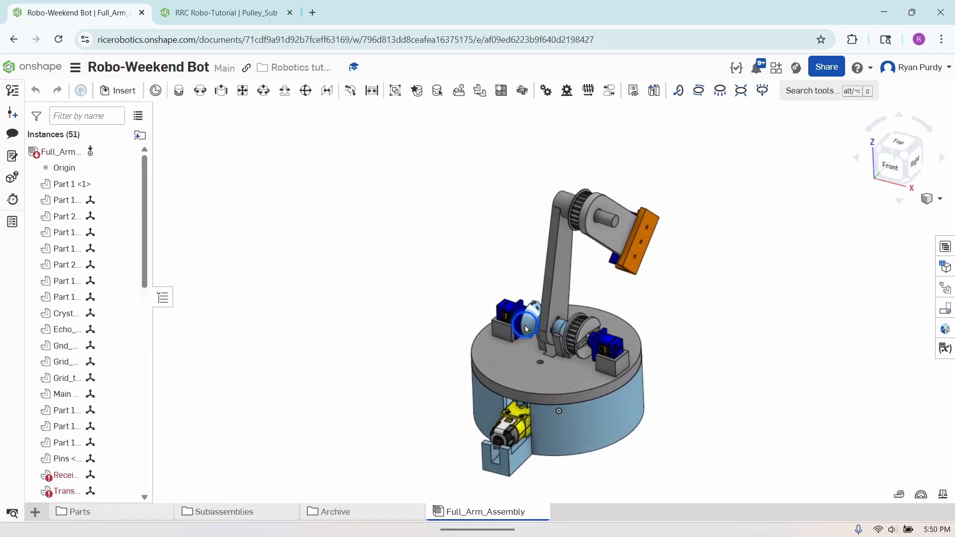
left_click(215, 9)
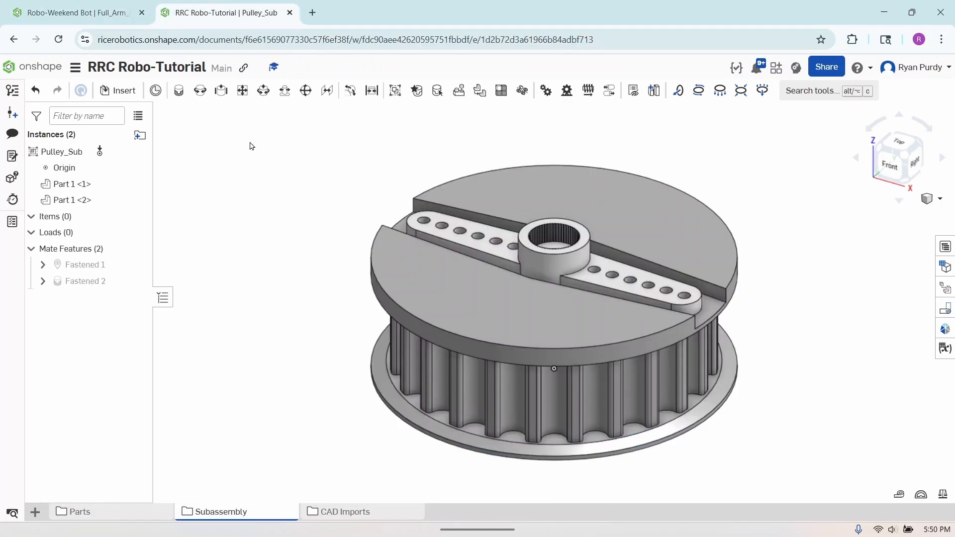
left_click(35, 511)
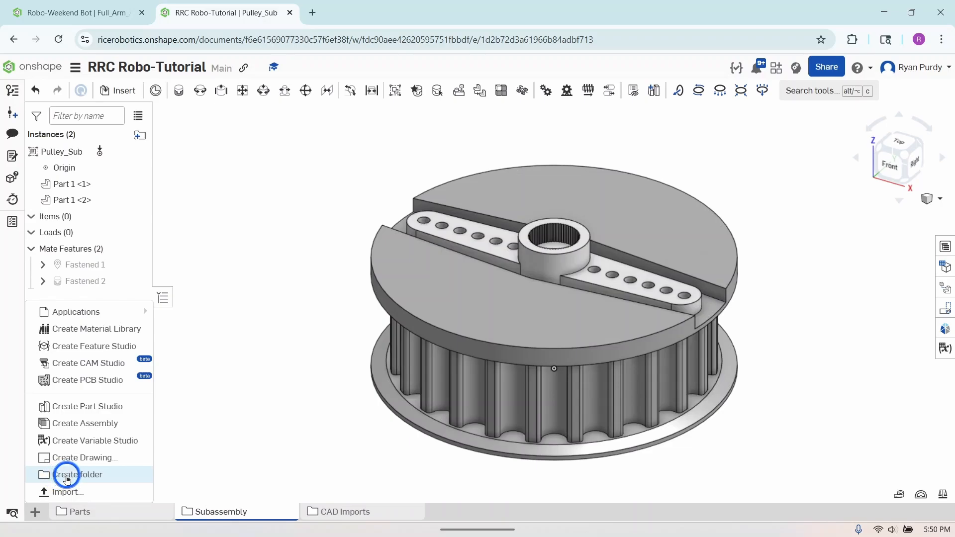
left_click(72, 430)
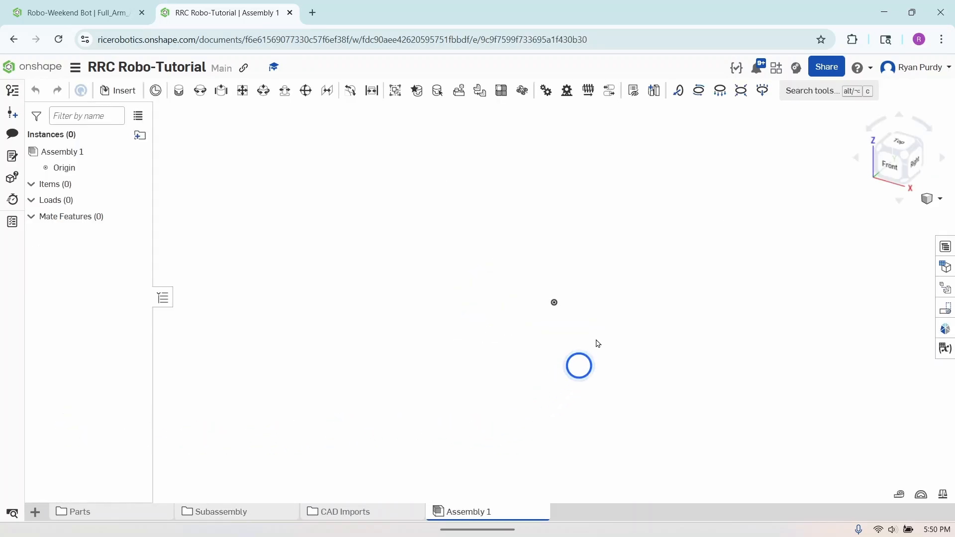
Insert both Link1 parts and the Servo_Horn from the current document into the empty assembly
left_click(118, 90)
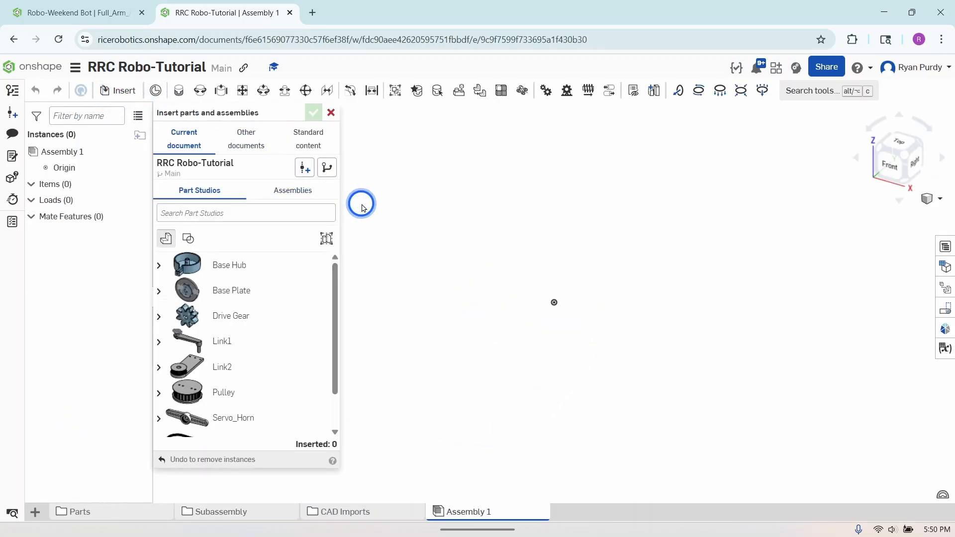
left_click(239, 341)
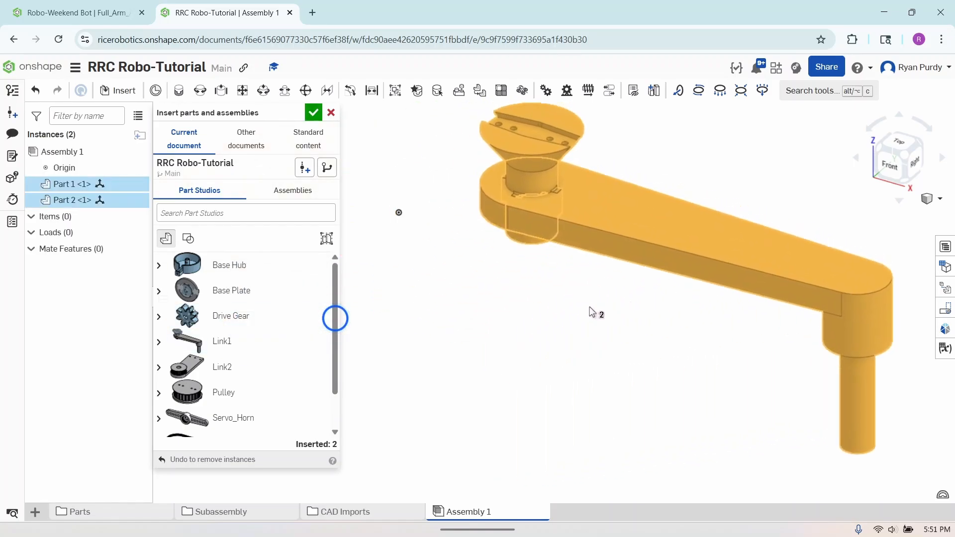
left_click(687, 294)
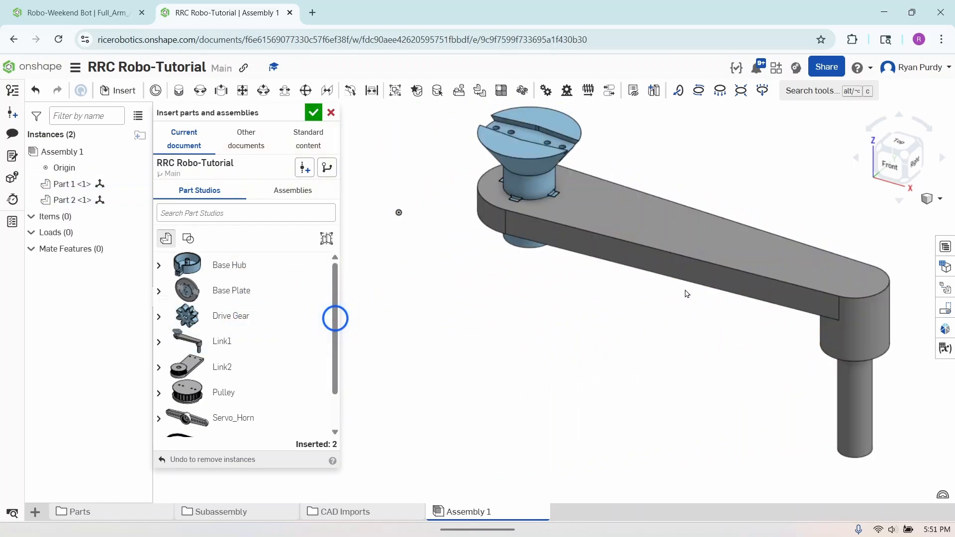
scroll(250, 377, "down", 1)
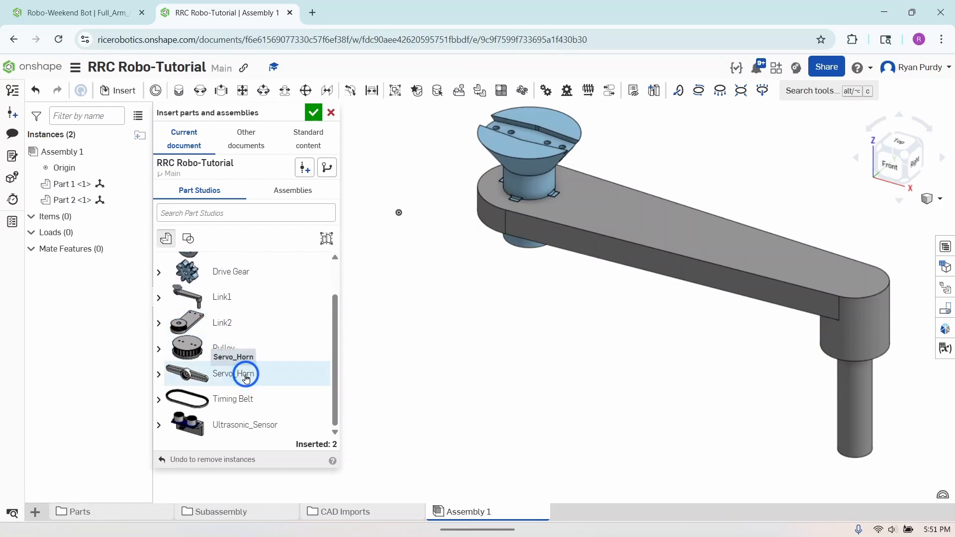
left_click(245, 378)
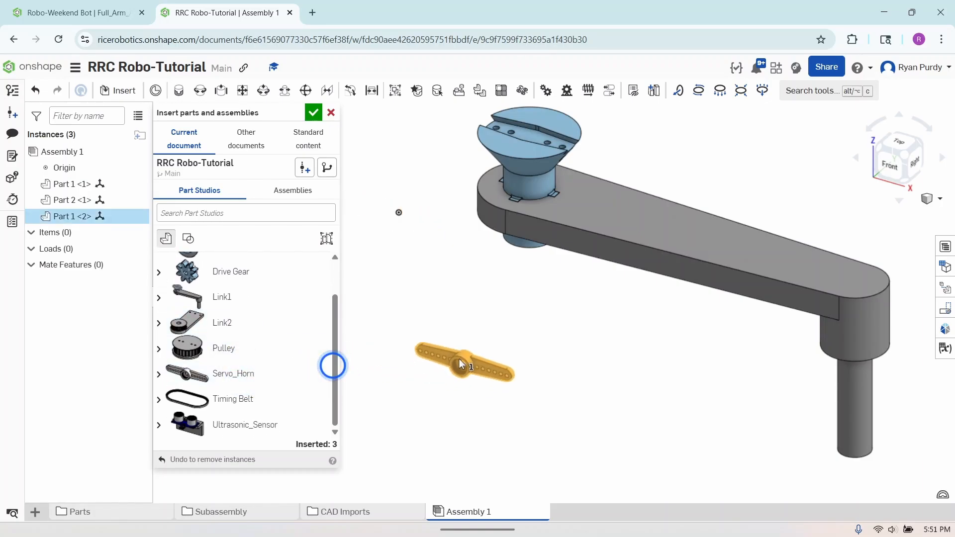
left_click(459, 356)
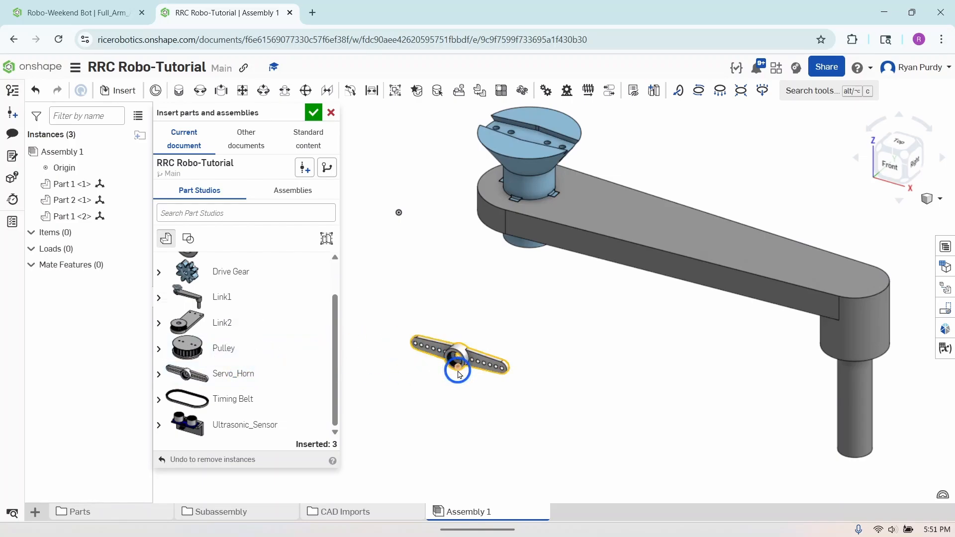
left_click(312, 113)
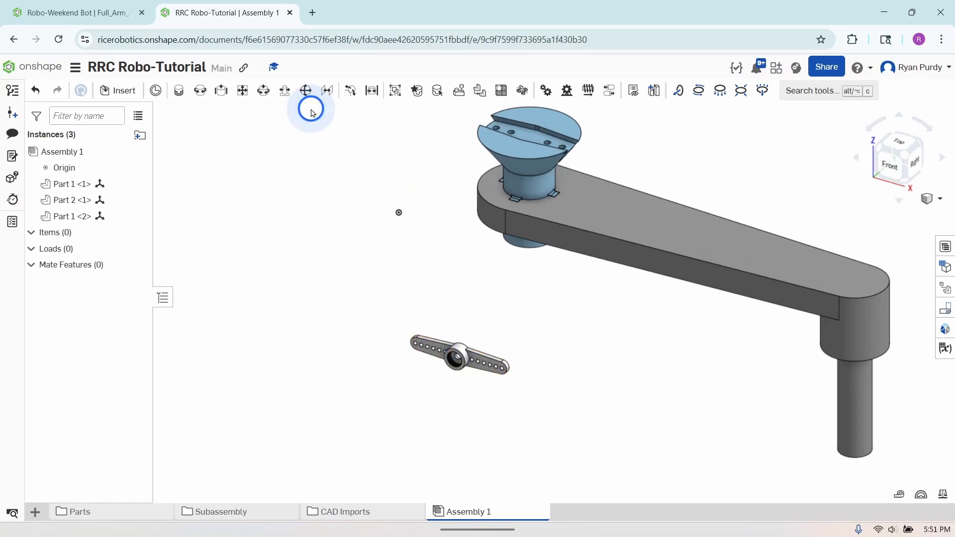
Move the blue servo mount out of the link arm's hole and undo the move
key("f")
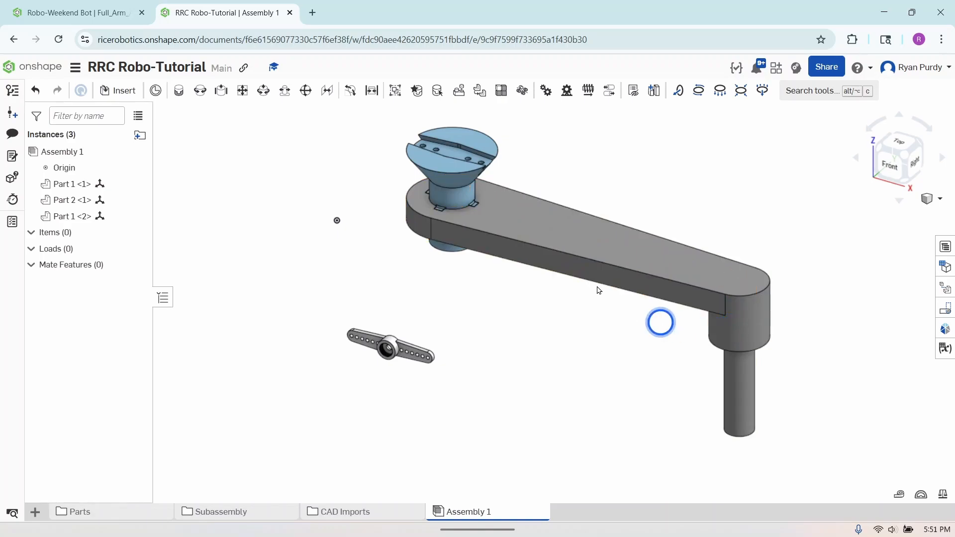
left_click_drag(434, 166, 504, 353)
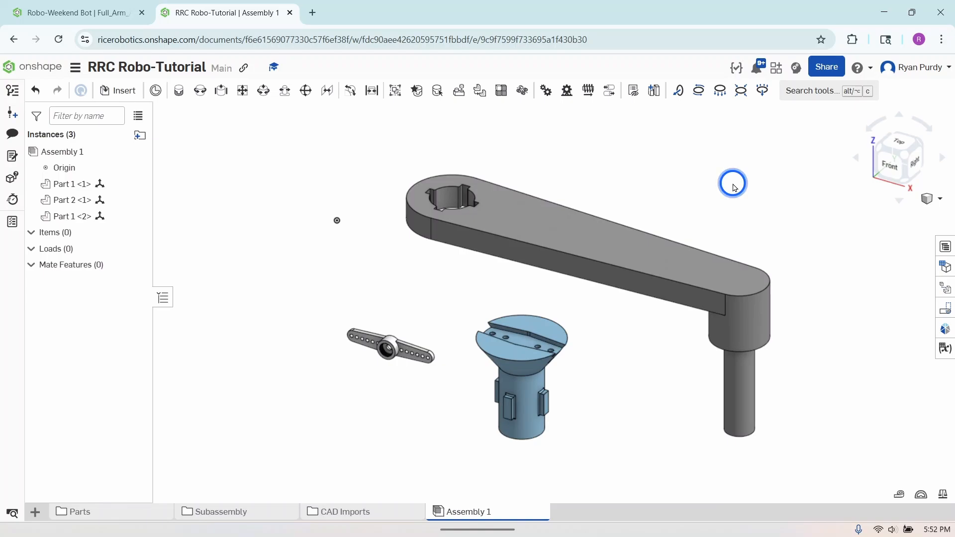
key("ctrl+z")
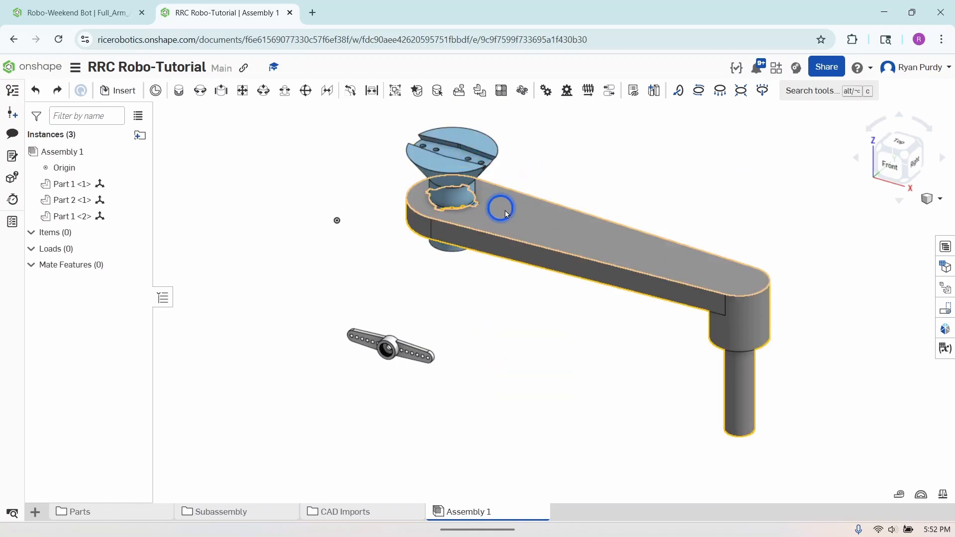
Move the servo horn clear of the link, group the arm with its blue servo mount, and shift the group slightly
left_click_drag(388, 343, 241, 408)
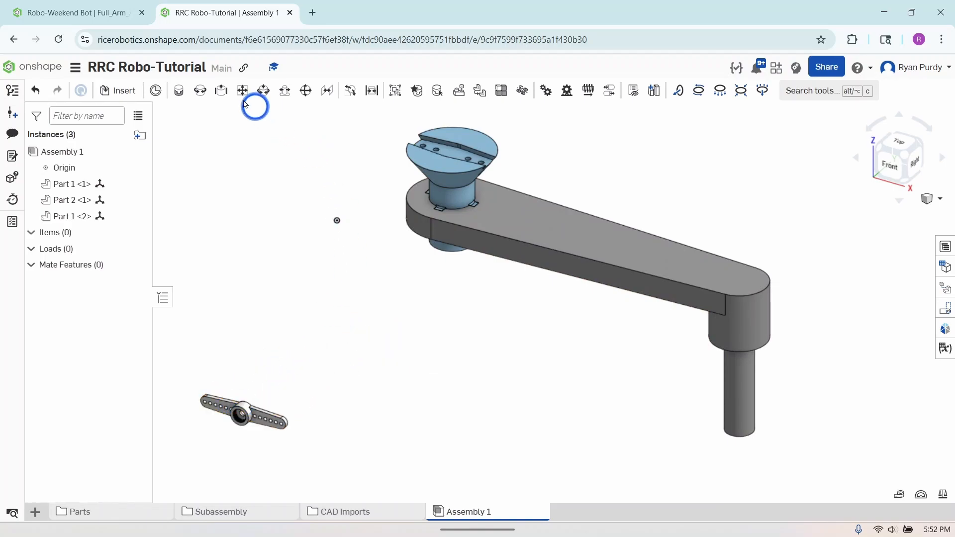
left_click(395, 93)
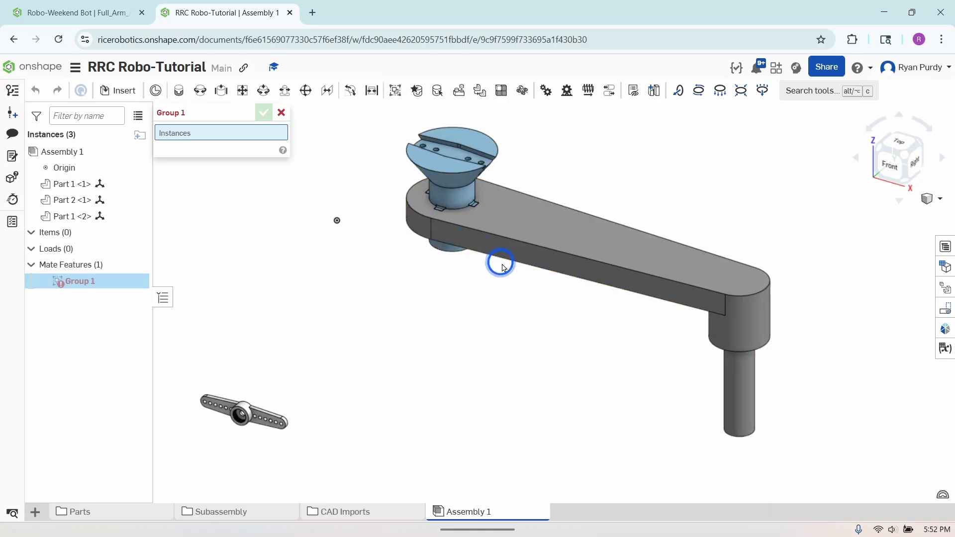
scroll(501, 263, "down", 5)
scroll(502, 263, "up", 5)
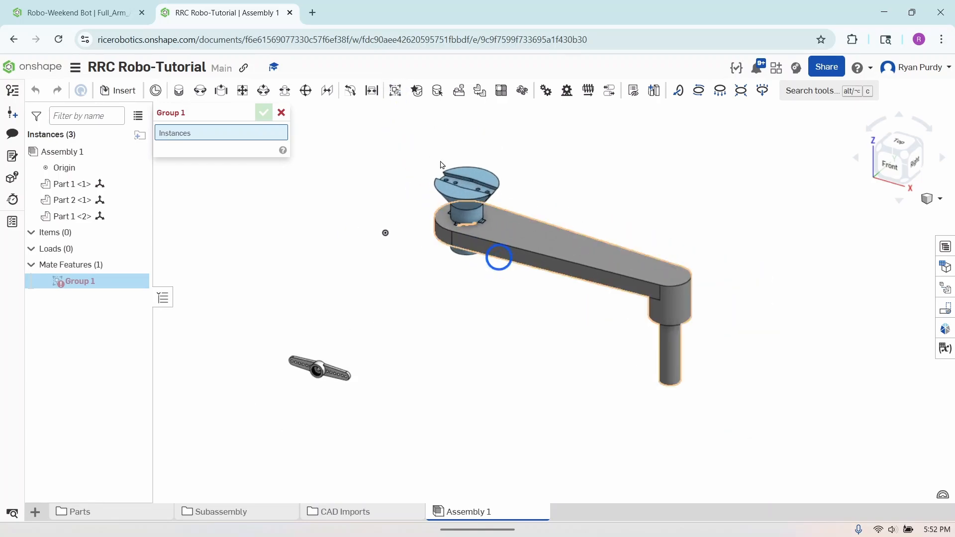
left_click_drag(410, 123, 752, 412)
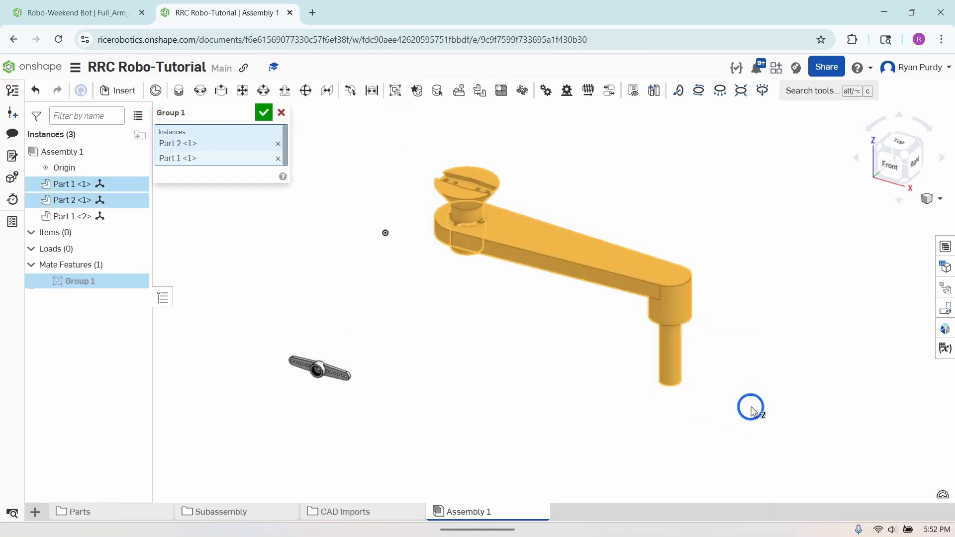
left_click(265, 114)
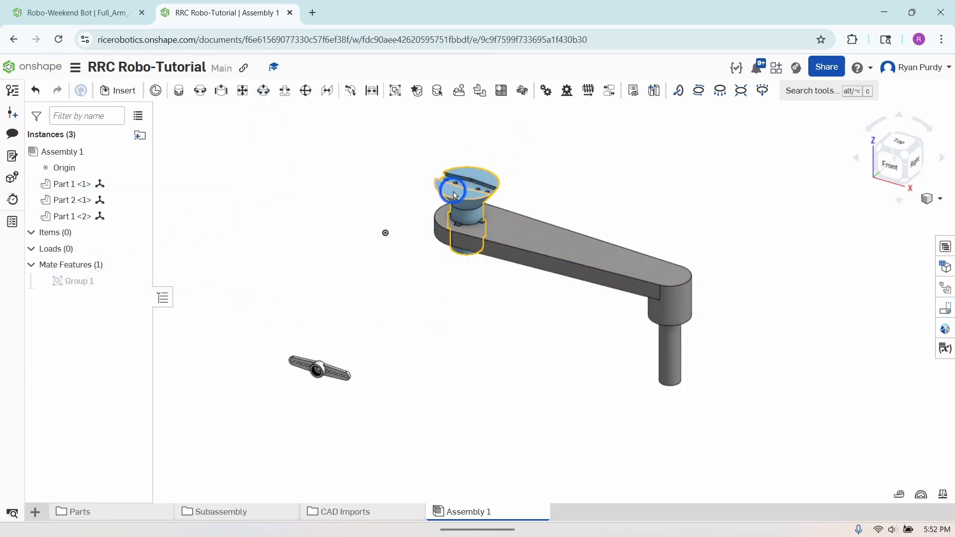
left_click_drag(454, 193, 481, 181)
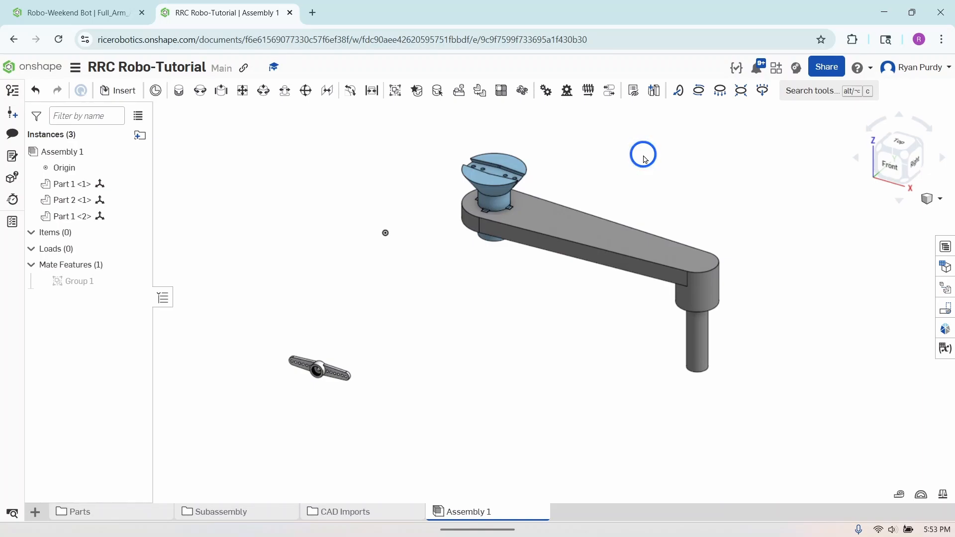
Fasten the center of the slot floor on the blue servo mount to the assembly origin
key("f")
scroll(517, 208, "down", 5)
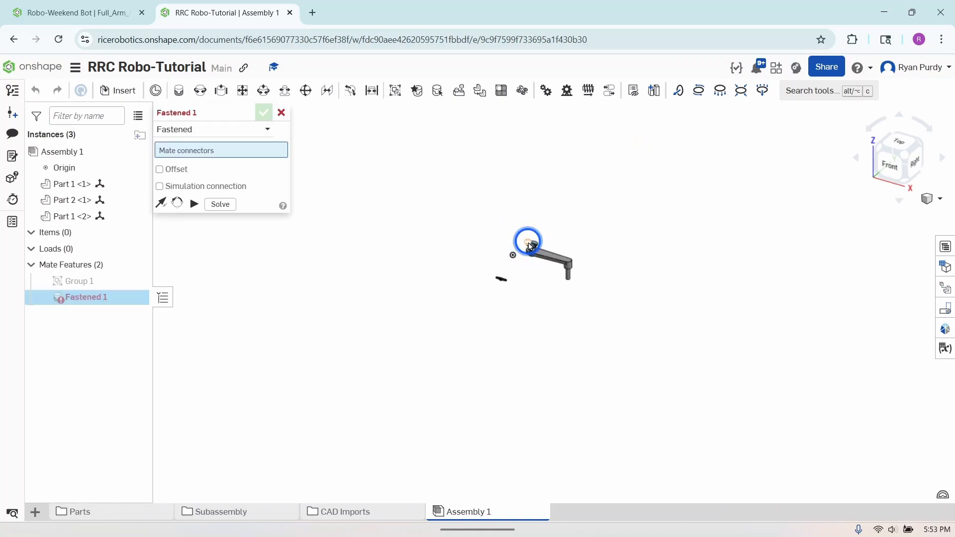
scroll(527, 243, "up", 10)
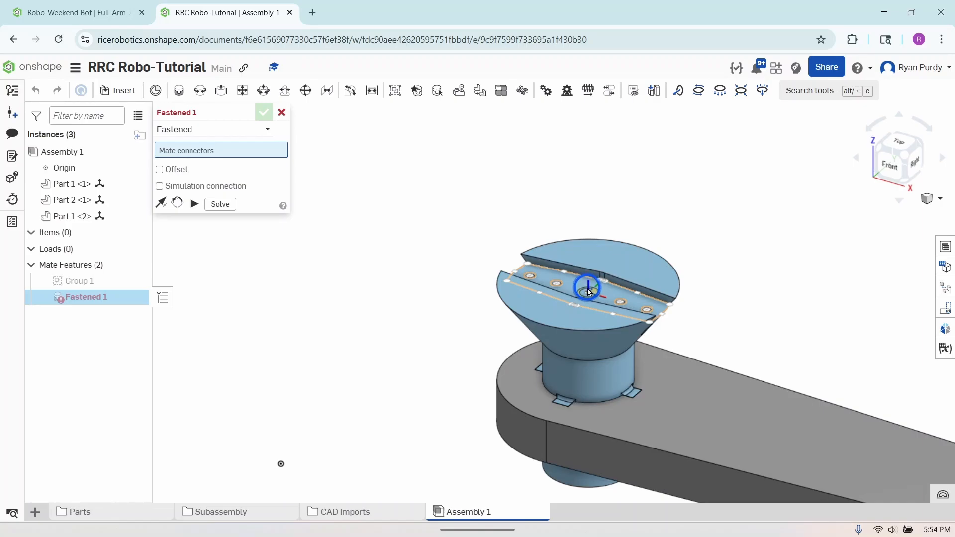
left_click(588, 291)
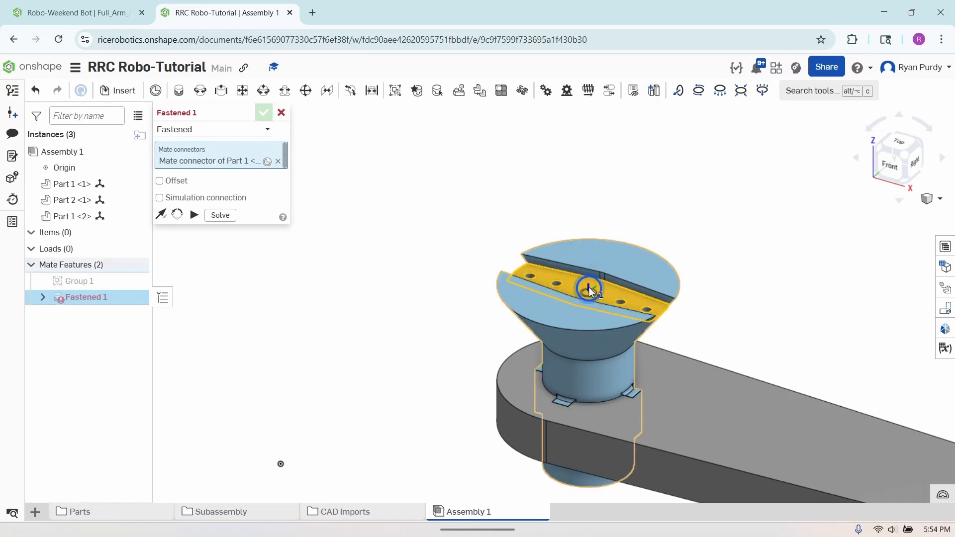
scroll(589, 291, "down", 5)
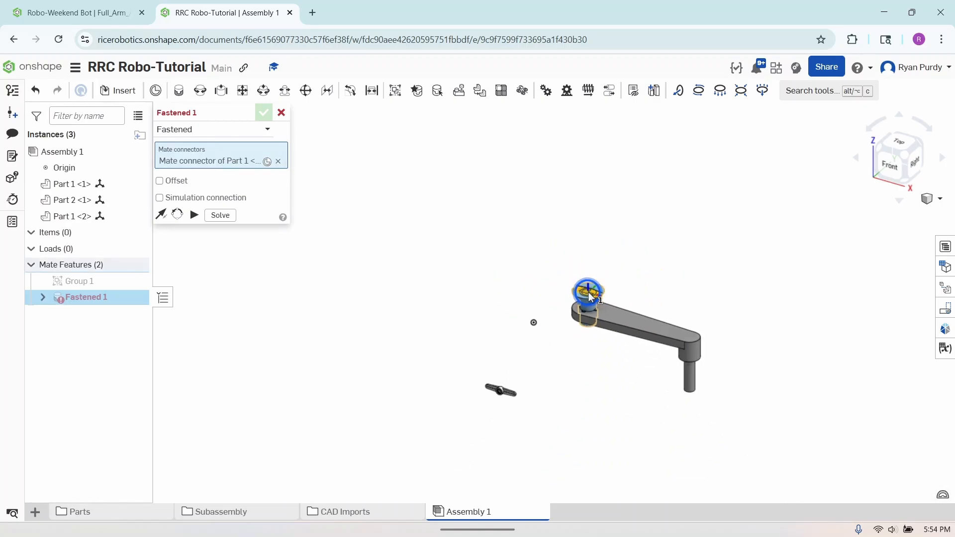
left_click(533, 322)
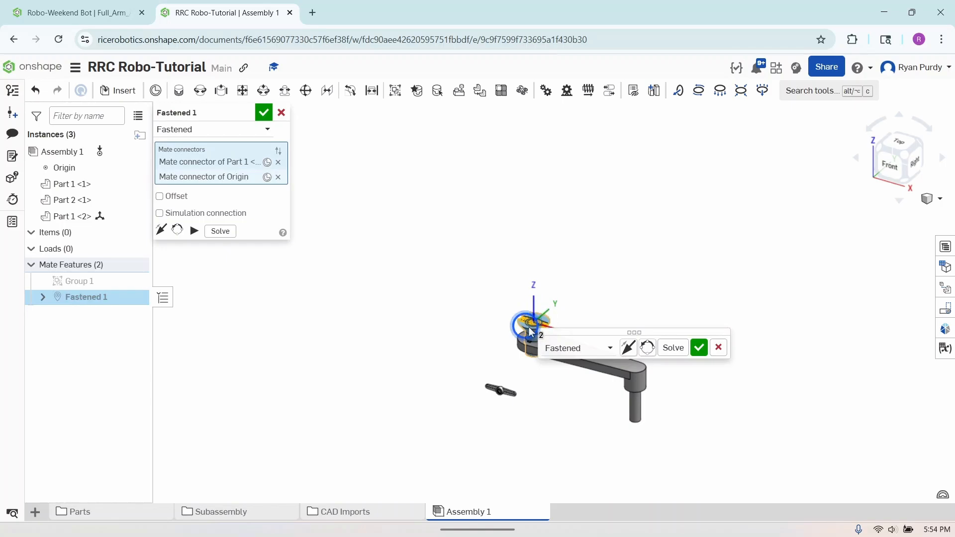
scroll(530, 324, "up", 10)
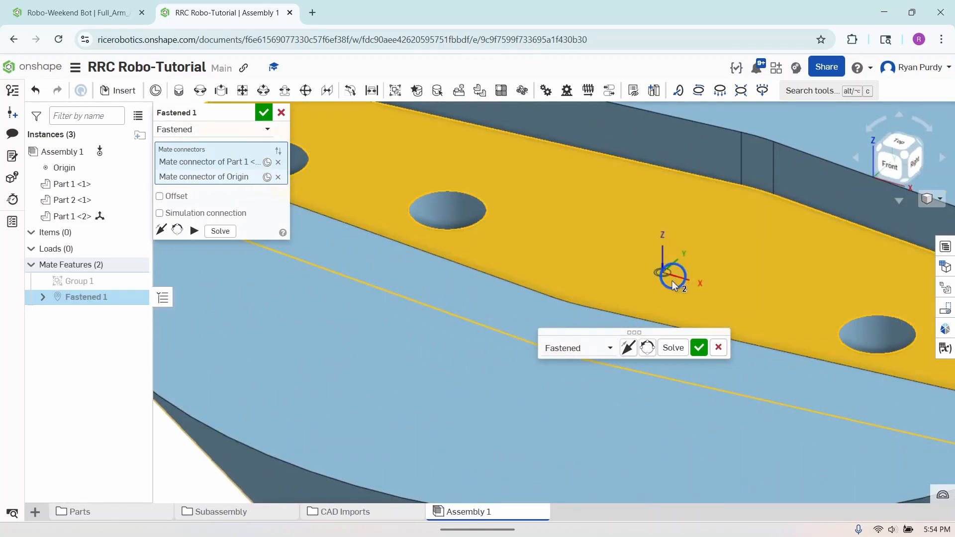
scroll(674, 276, "down", 10)
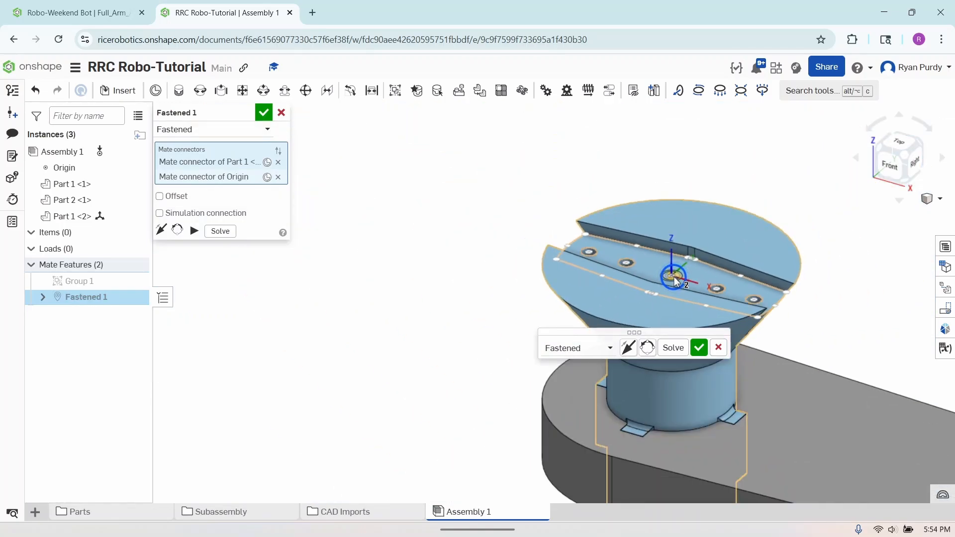
left_click(699, 348)
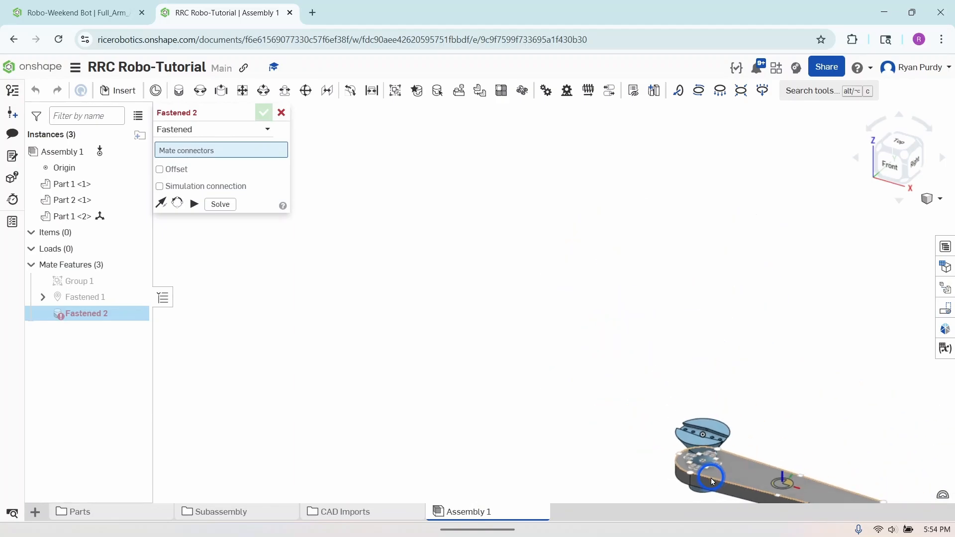
Fasten the center of the servo horn's flat face to the center of the slot floor on the blue servo mount
scroll(711, 479, "down", 8)
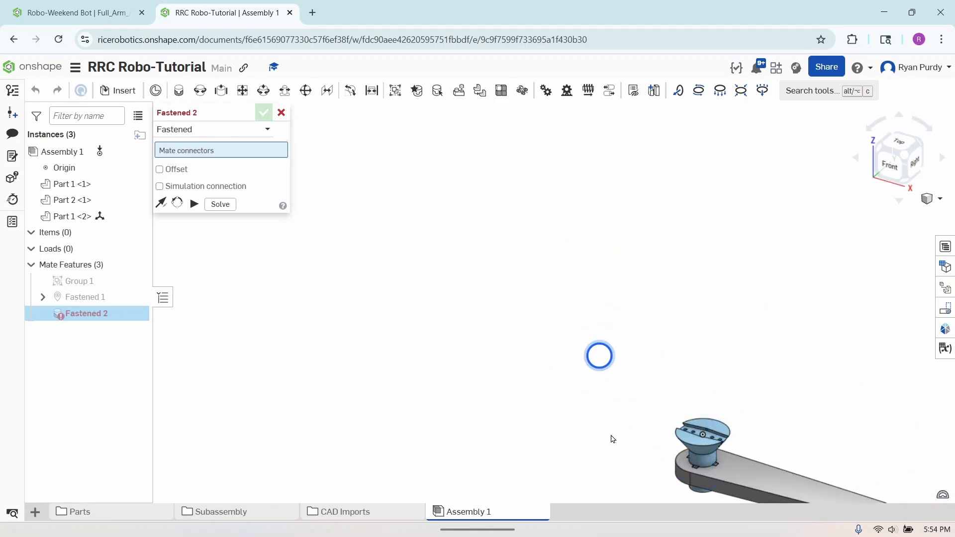
scroll(711, 397, "up", 8)
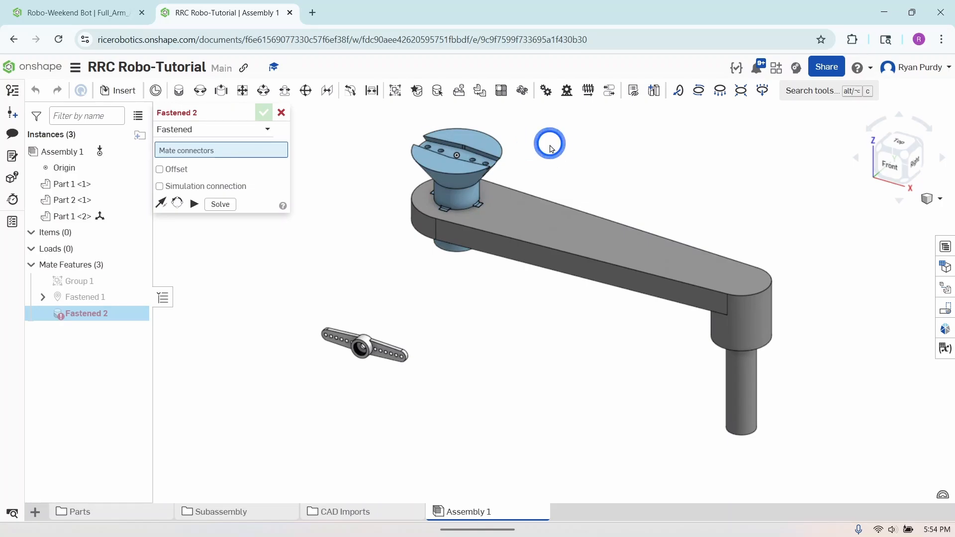
right_click_drag(548, 145, 546, 179)
scroll(455, 158, "up", 5)
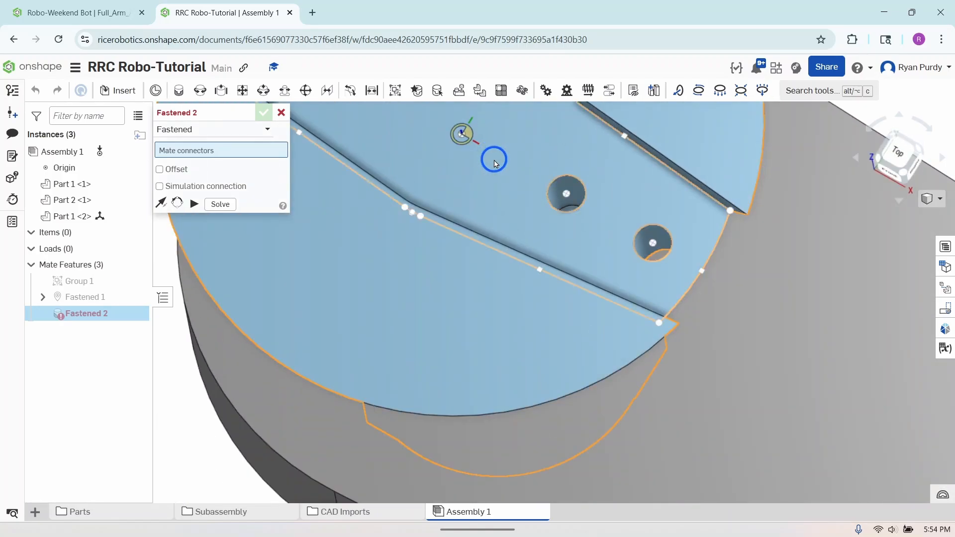
left_click(494, 160)
scroll(494, 159, "down", 8)
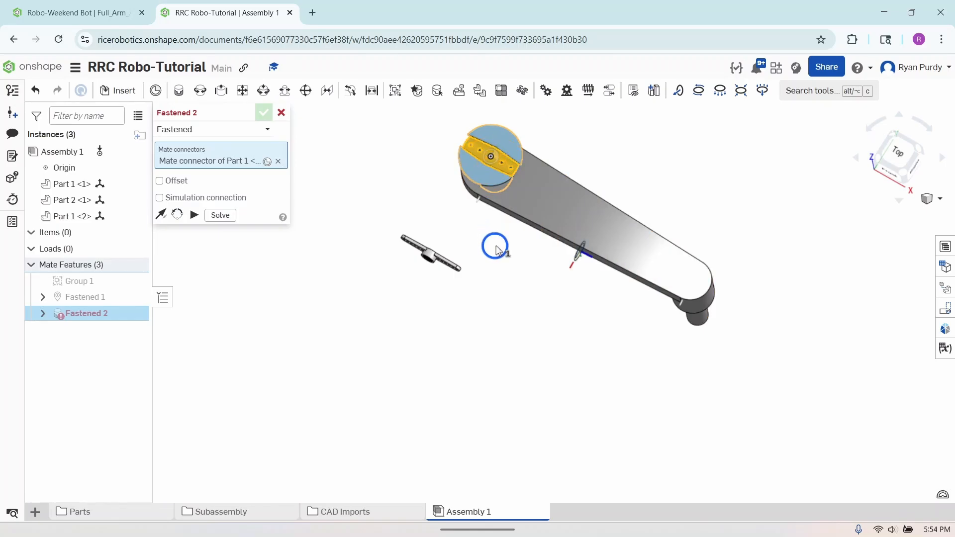
right_click_drag(497, 250, 403, 251)
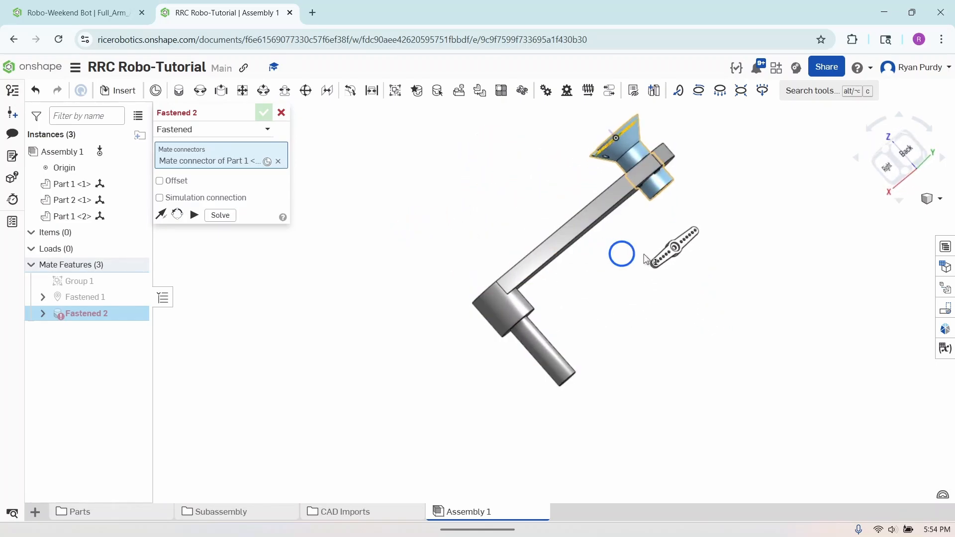
scroll(672, 251, "up", 10)
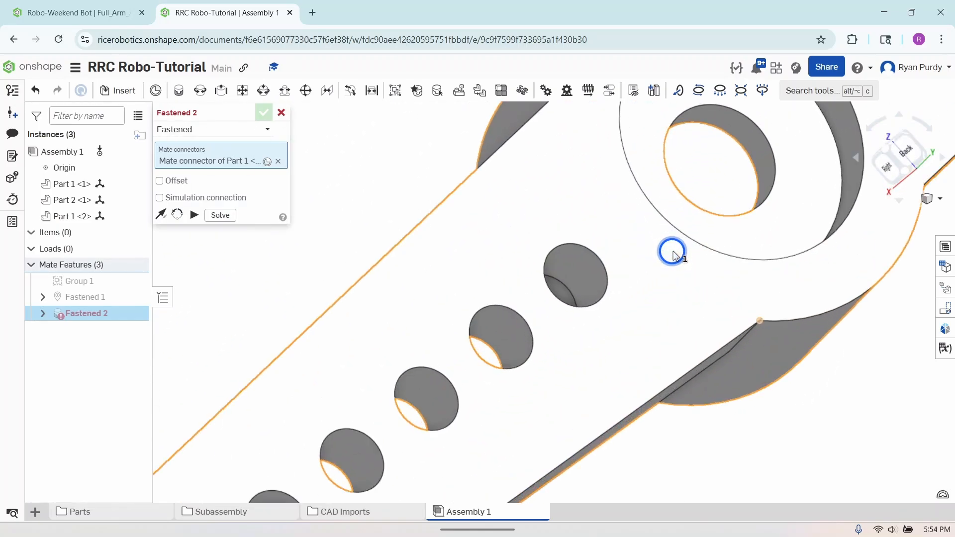
scroll(673, 253, "down", 5)
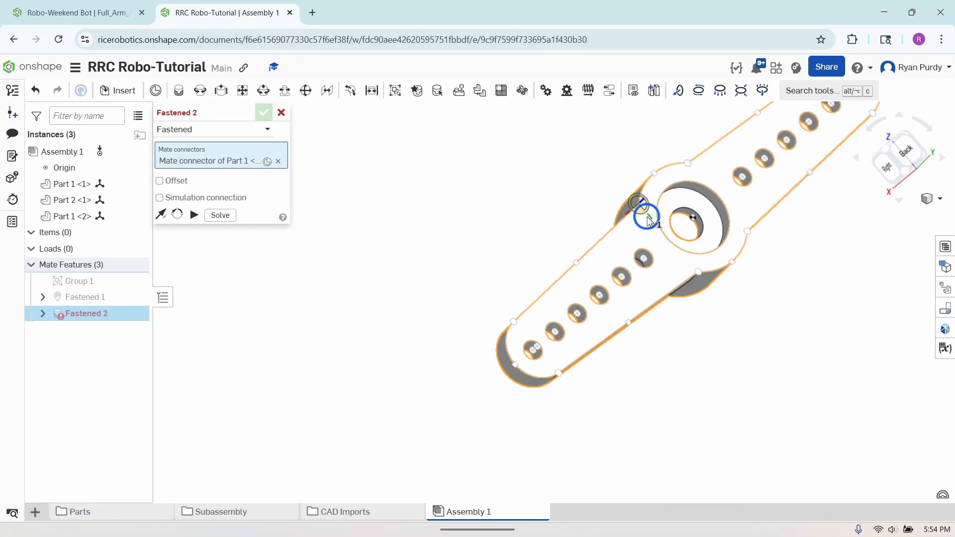
left_click(665, 236)
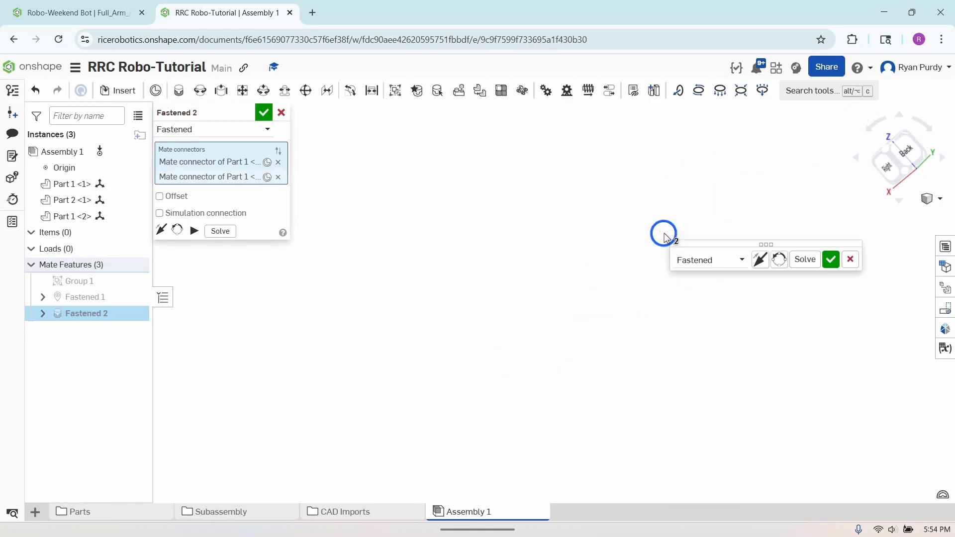
Flip the horn mate's primary axis so the servo horn's hub points up out of the slot, and accept the mate
scroll(664, 233, "down", 5)
right_click_drag(632, 283, 677, 312)
scroll(610, 181, "up", 8)
right_click_drag(610, 181, 629, 145)
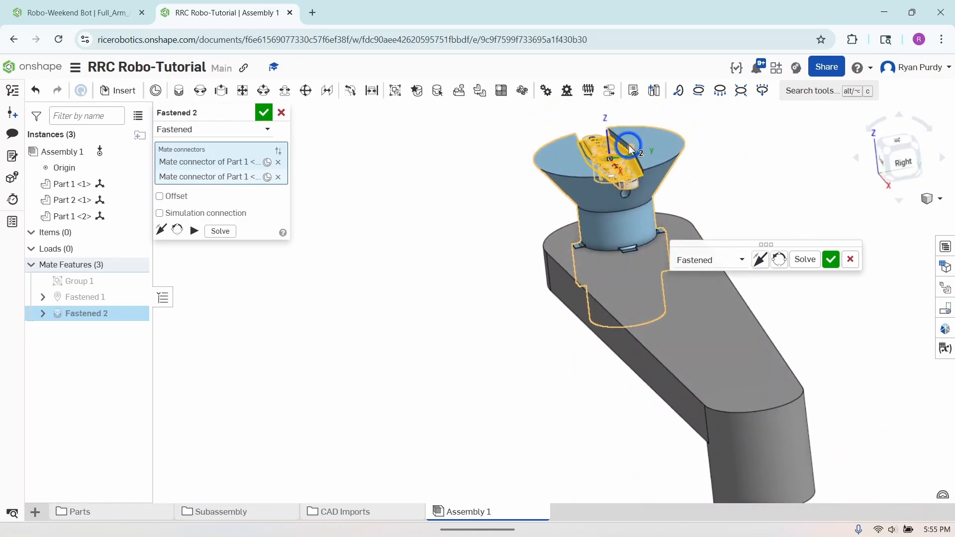
left_click(757, 260)
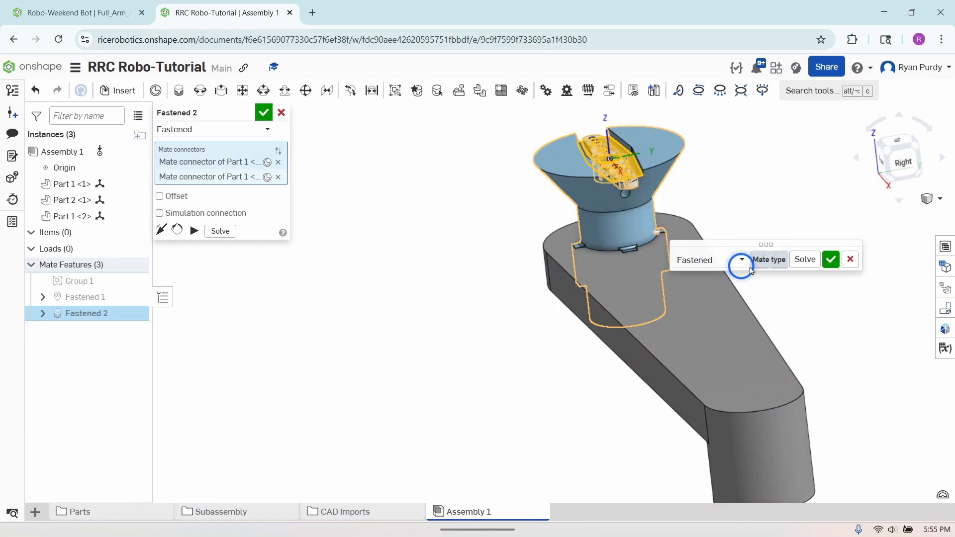
left_click(757, 260)
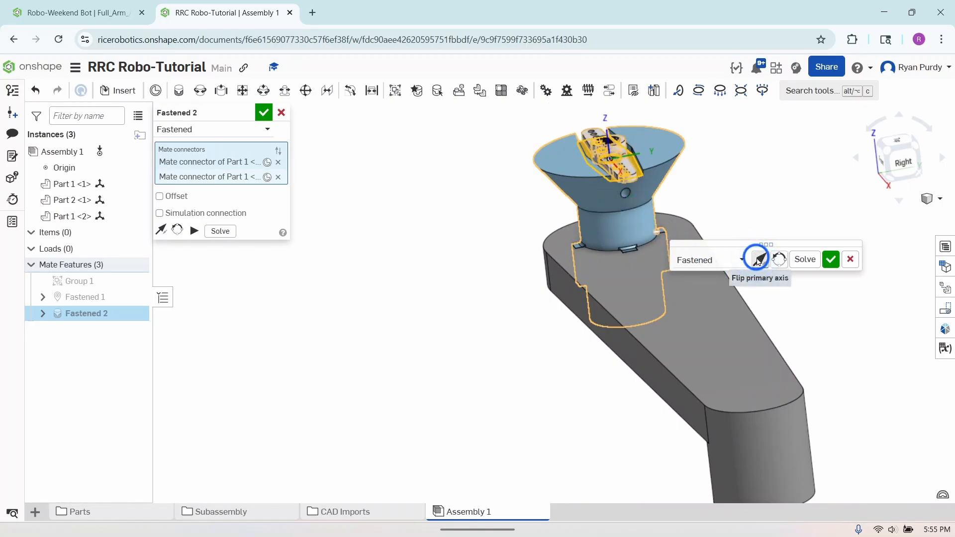
left_click(792, 263)
left_click(832, 258)
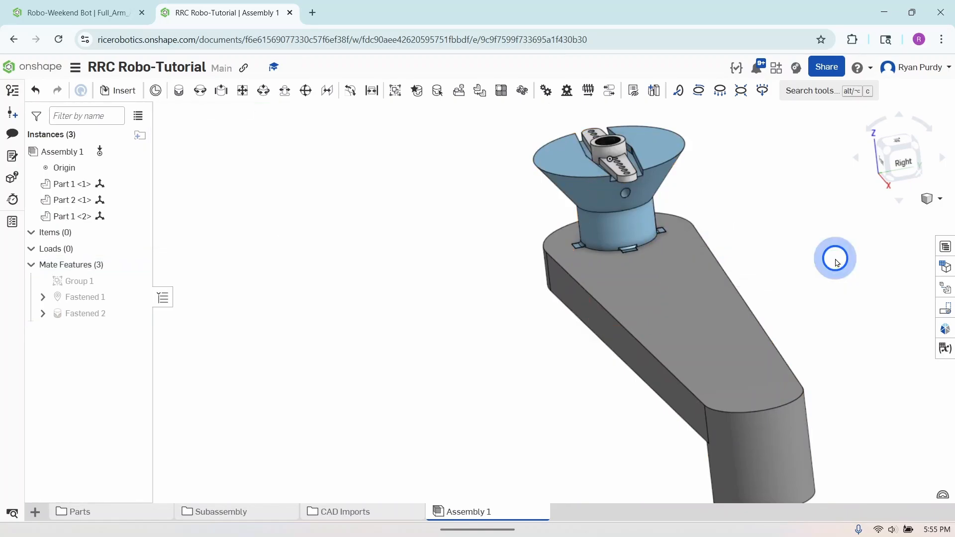
scroll(803, 234, "down", 5)
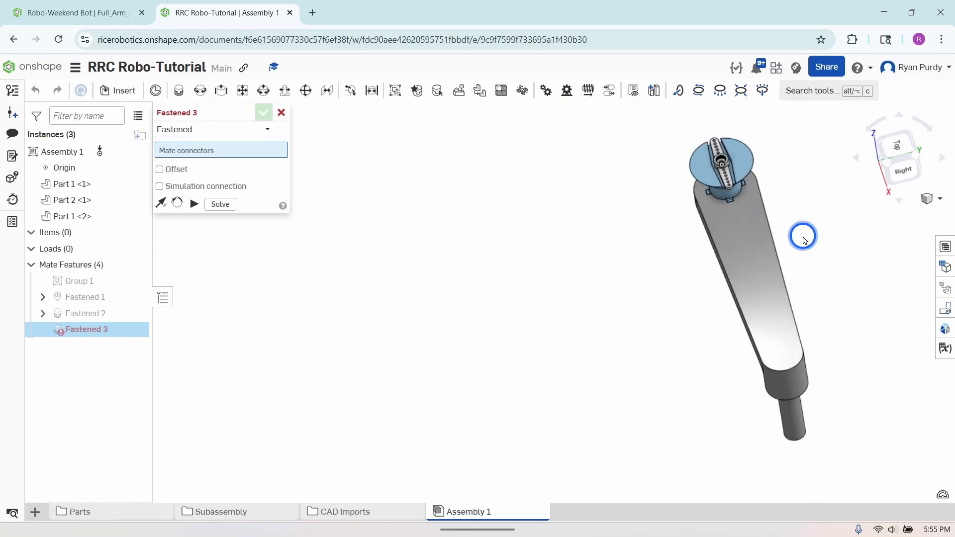
scroll(745, 185, "up", 2)
scroll(744, 185, "up", 3)
right_click_drag(810, 350, 826, 383)
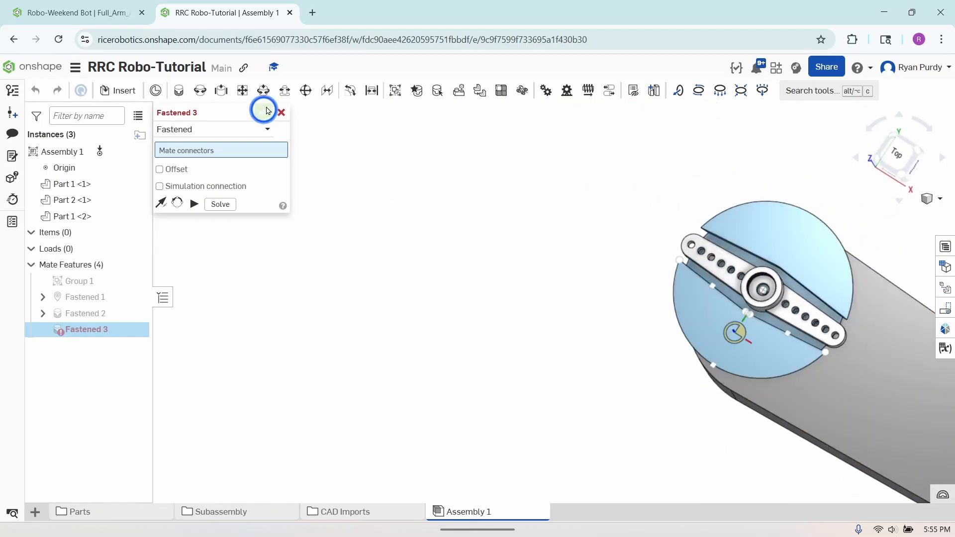
left_click(281, 112)
Examine the whole link assembly in isometric view, checking how the arm, blue servo mount and servo horn fit together
key("f")
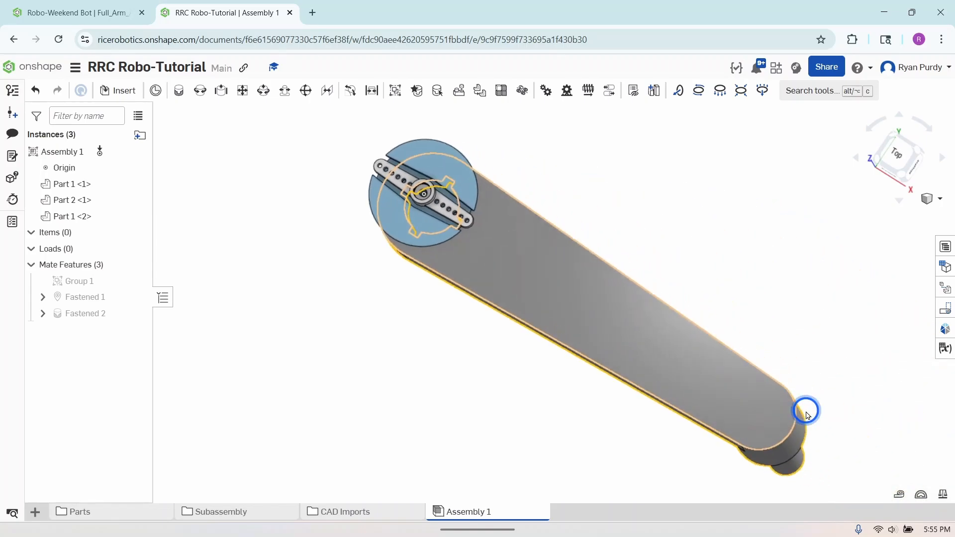
right_click_drag(839, 414, 836, 384)
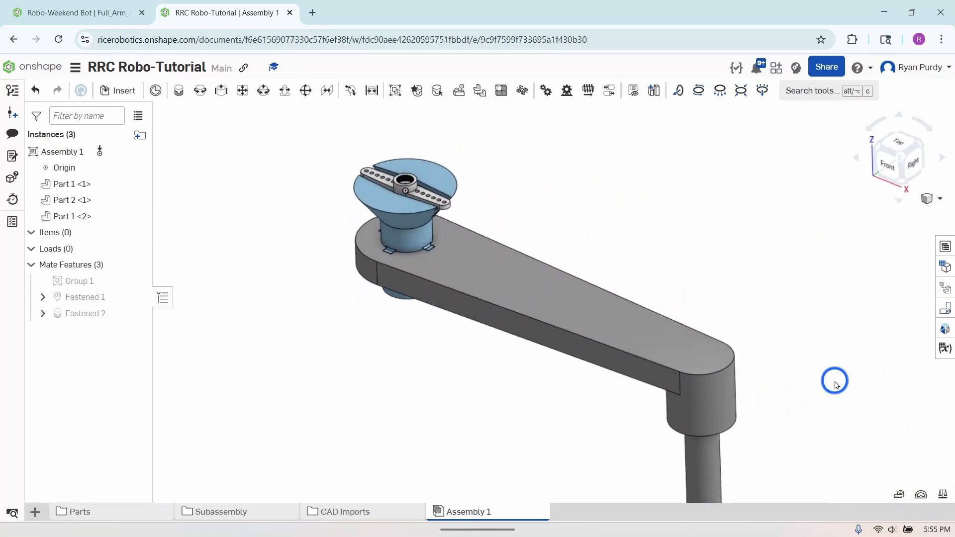
left_click(899, 157)
left_click(574, 242)
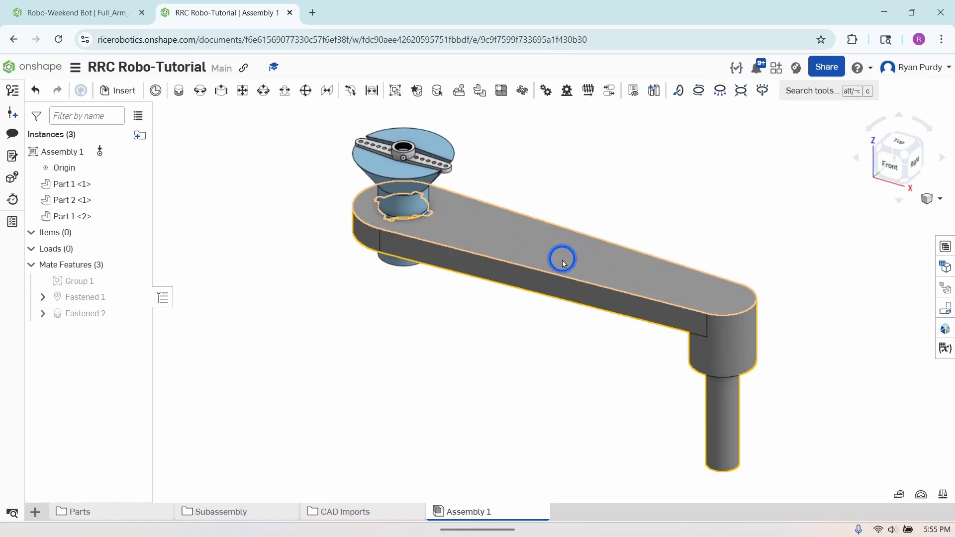
left_click(478, 125)
left_click(391, 150)
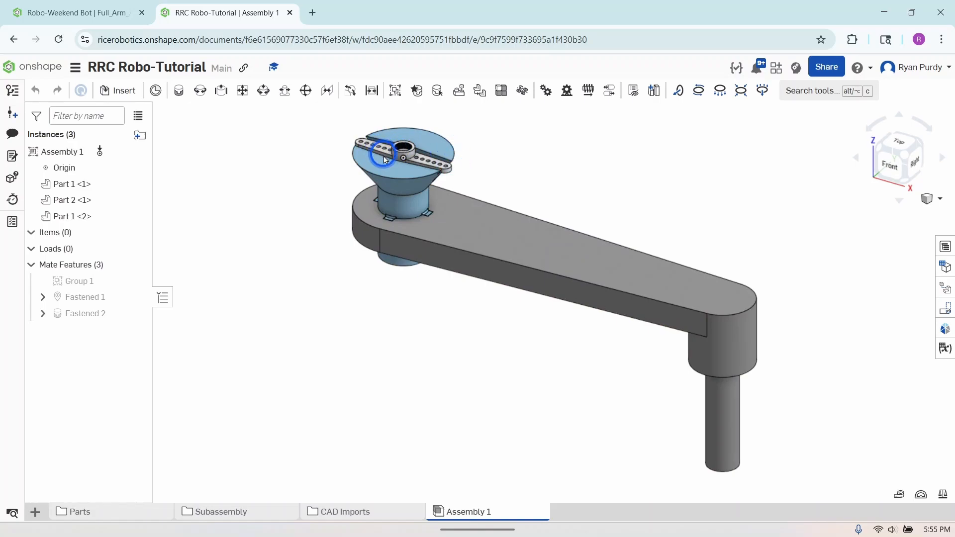
left_click(425, 379)
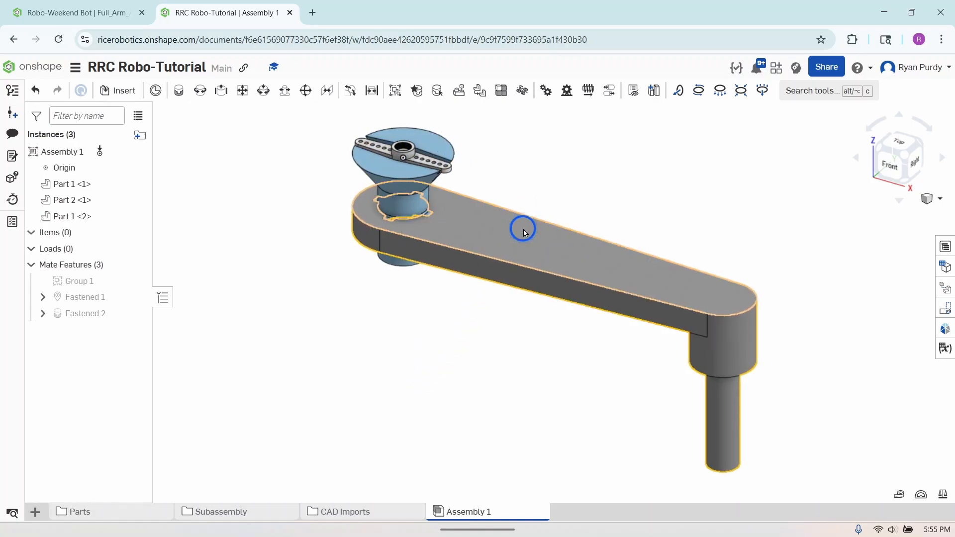
left_click(524, 231)
left_click(550, 238)
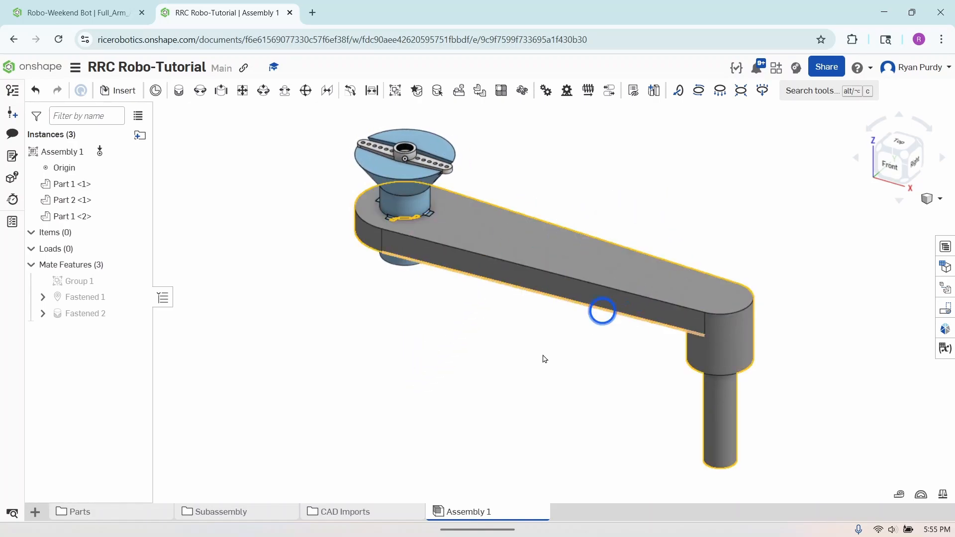
Rename the assembly as Link1Sub and move it into the Subassembly folder
right_click(467, 520)
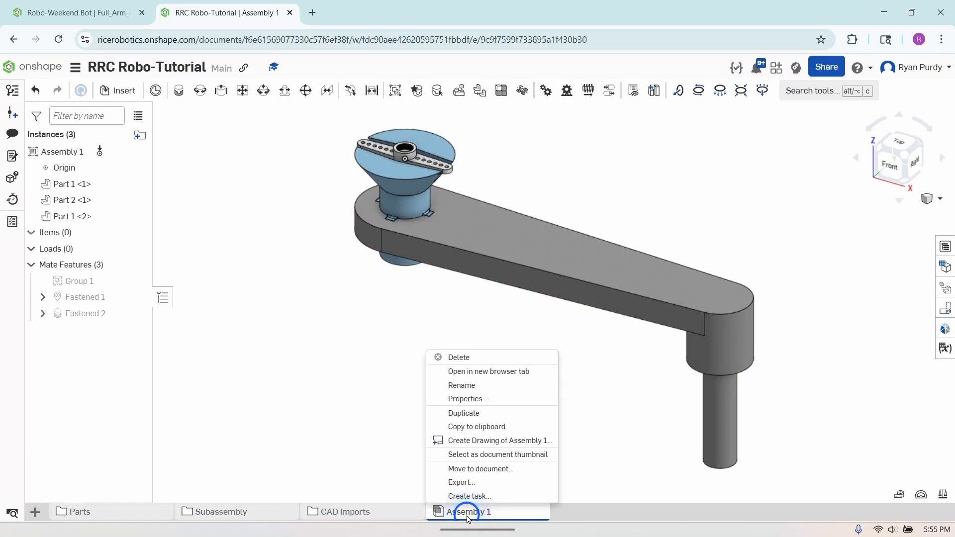
left_click(529, 388)
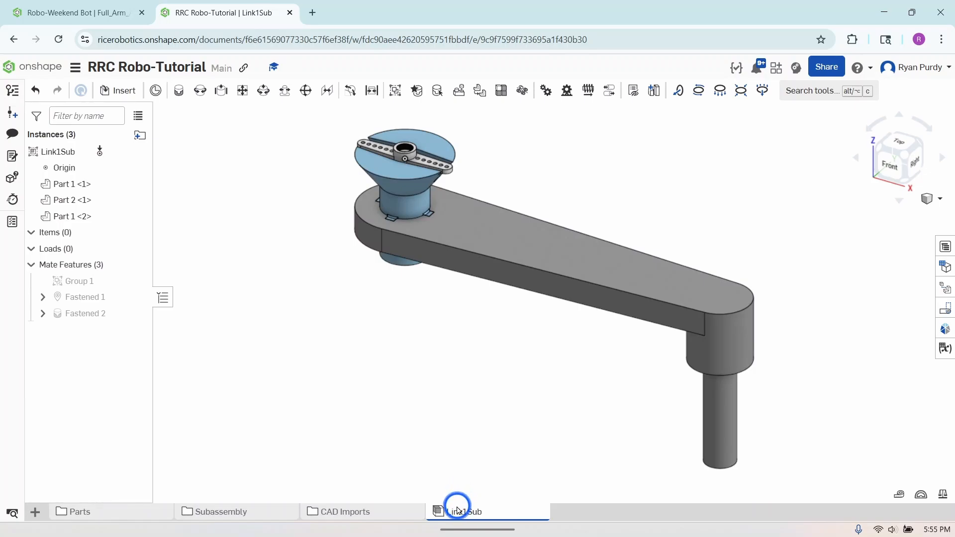
left_click_drag(457, 510, 255, 515)
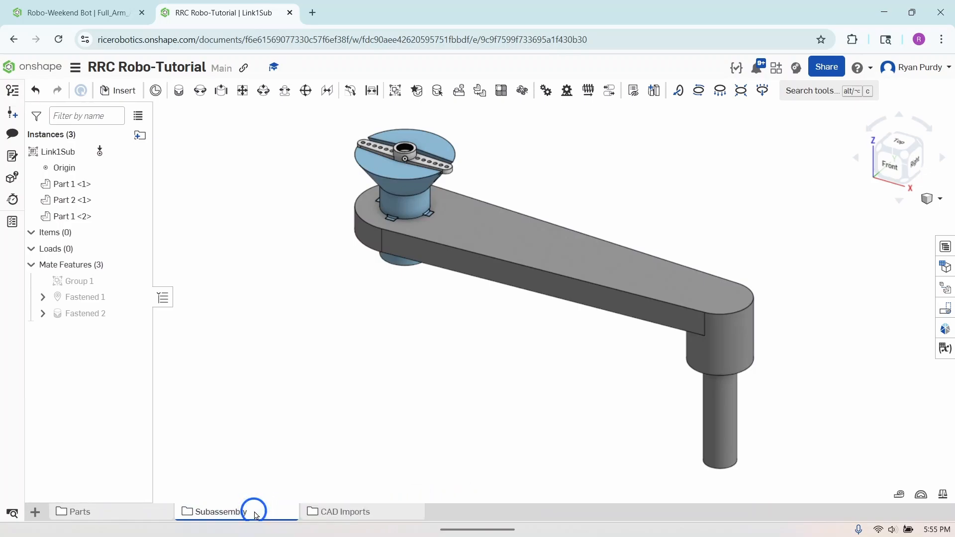